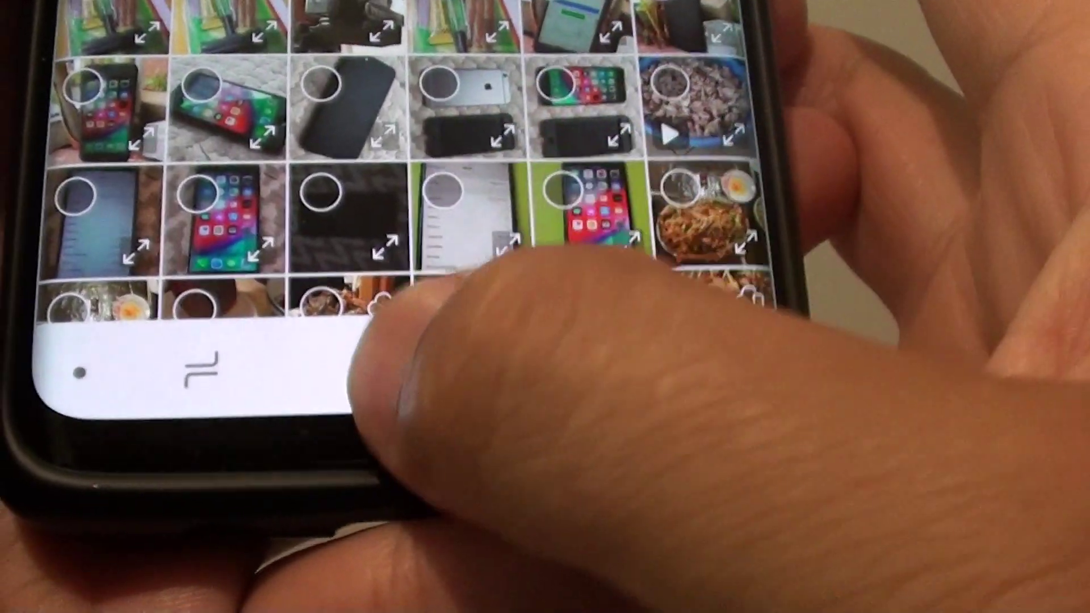
Leave Gallery and return to the Samsung Experience Home screen
left_click(401, 367)
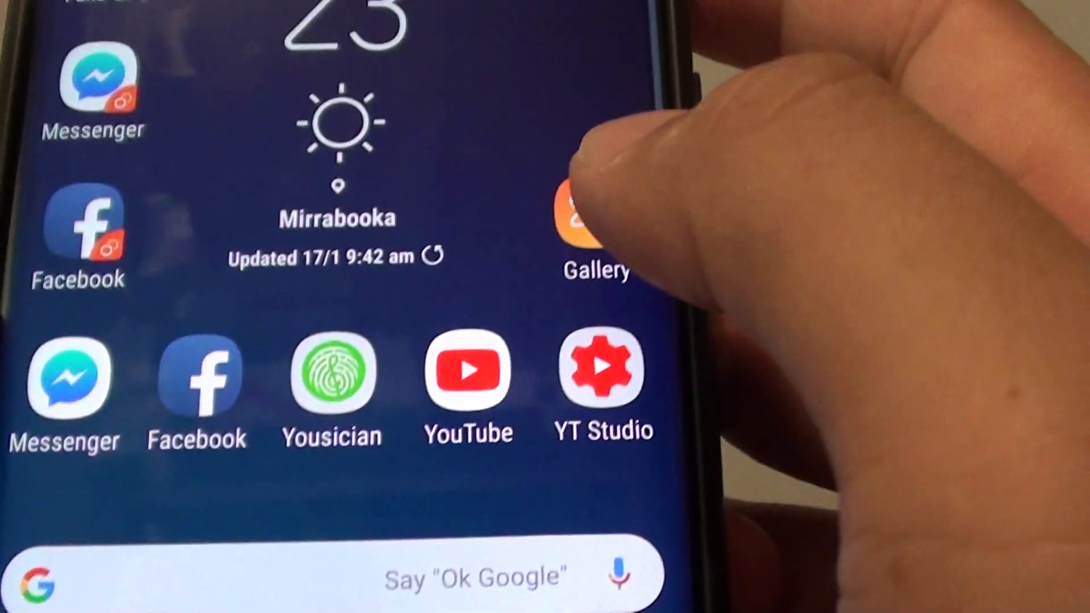
Reopen Gallery and switch to the Pictures grid
left_click(584, 244)
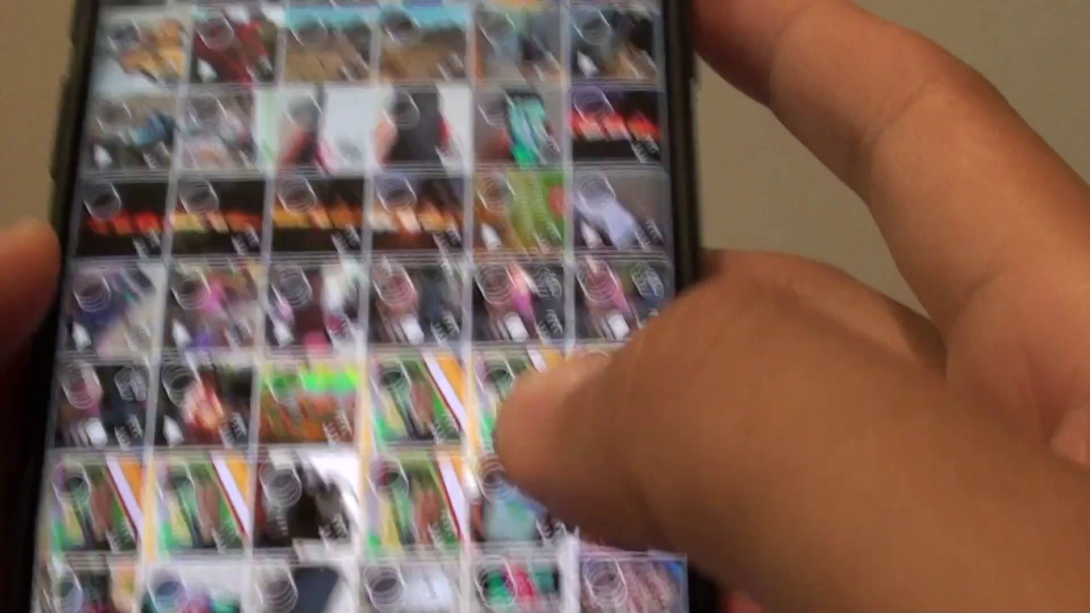
left_click_drag(545, 426, 545, 213)
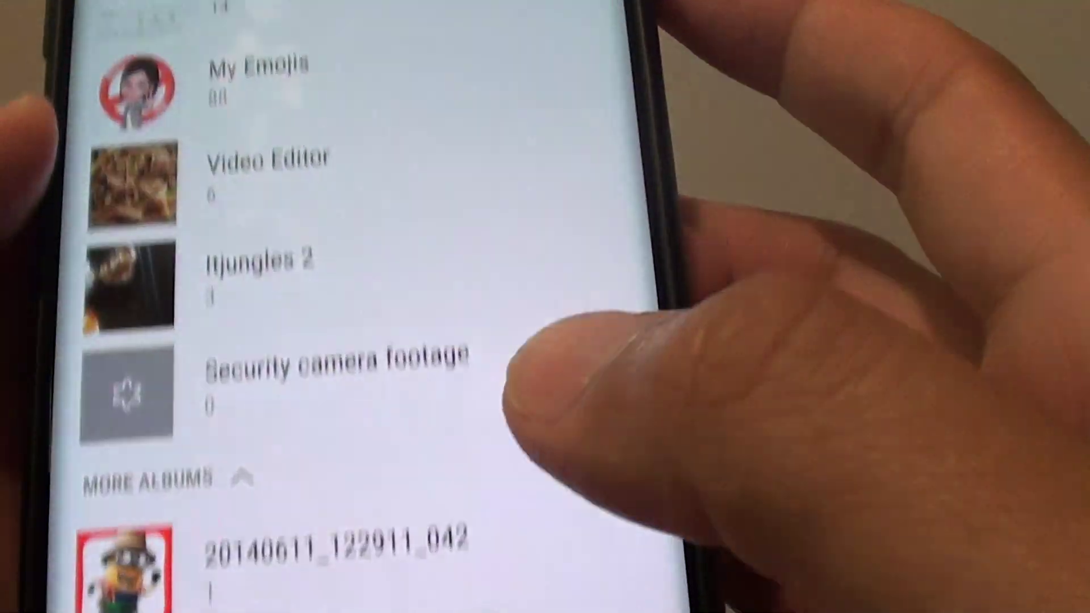
left_click_drag(545, 255, 546, 511)
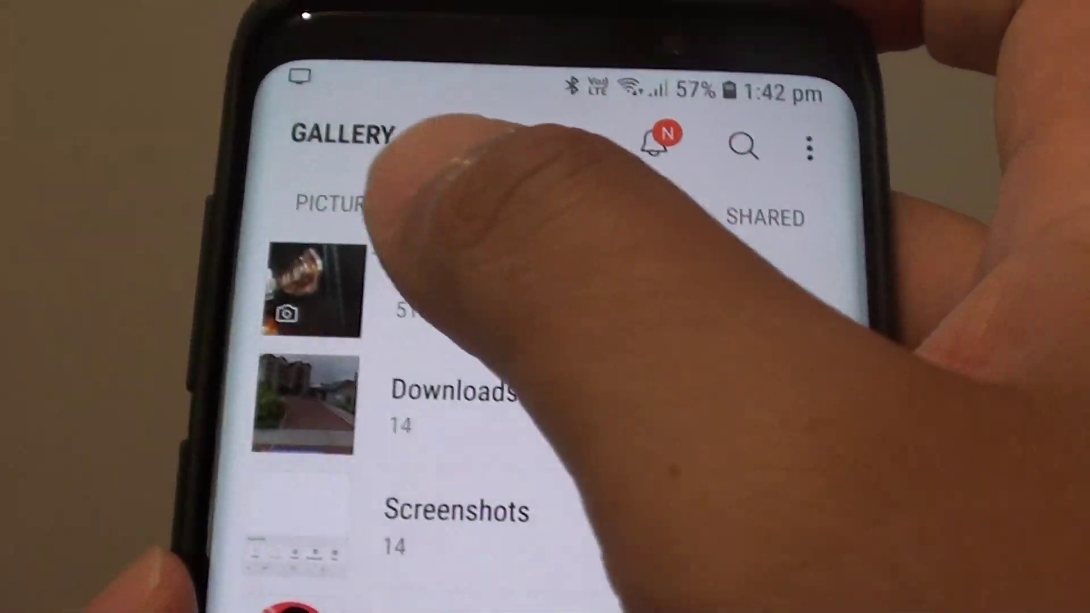
left_click(367, 235)
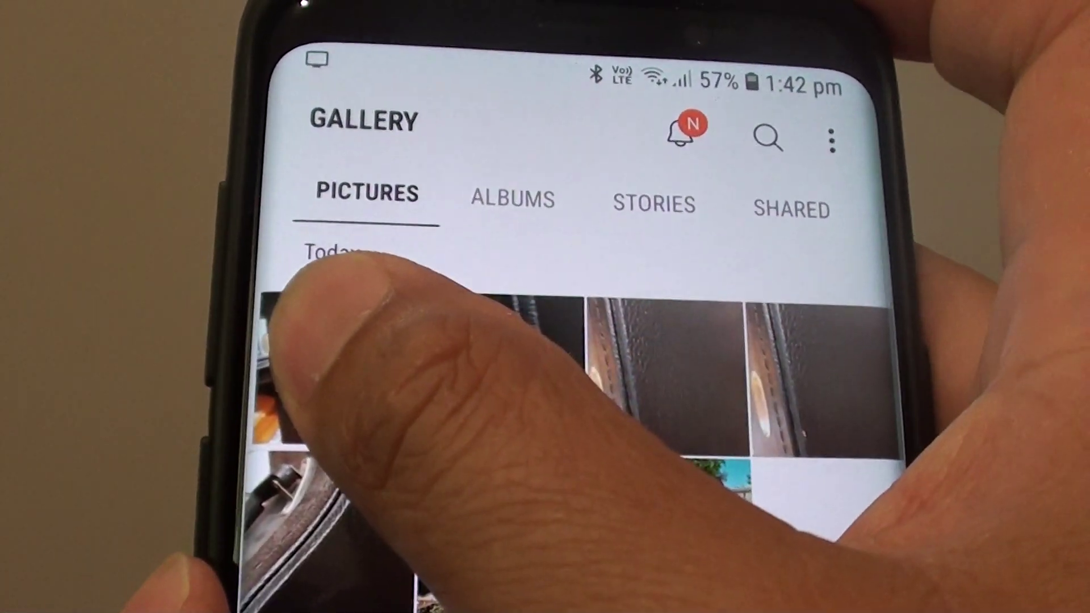
Select the first two of today's photos and choose Move to album
left_click(341, 358)
left_click(464, 341)
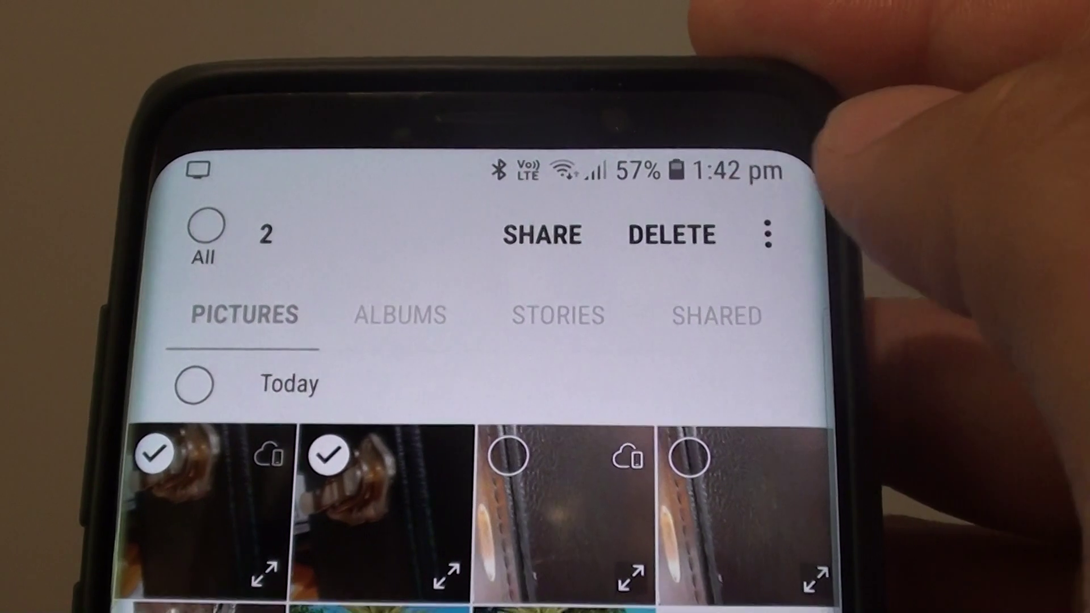
left_click(768, 234)
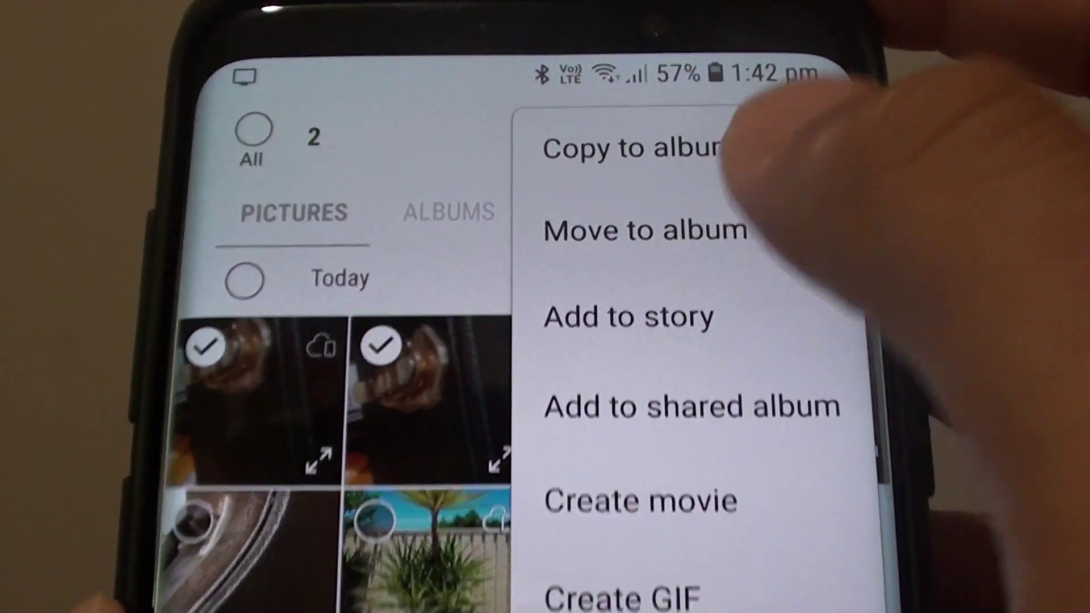
left_click(622, 242)
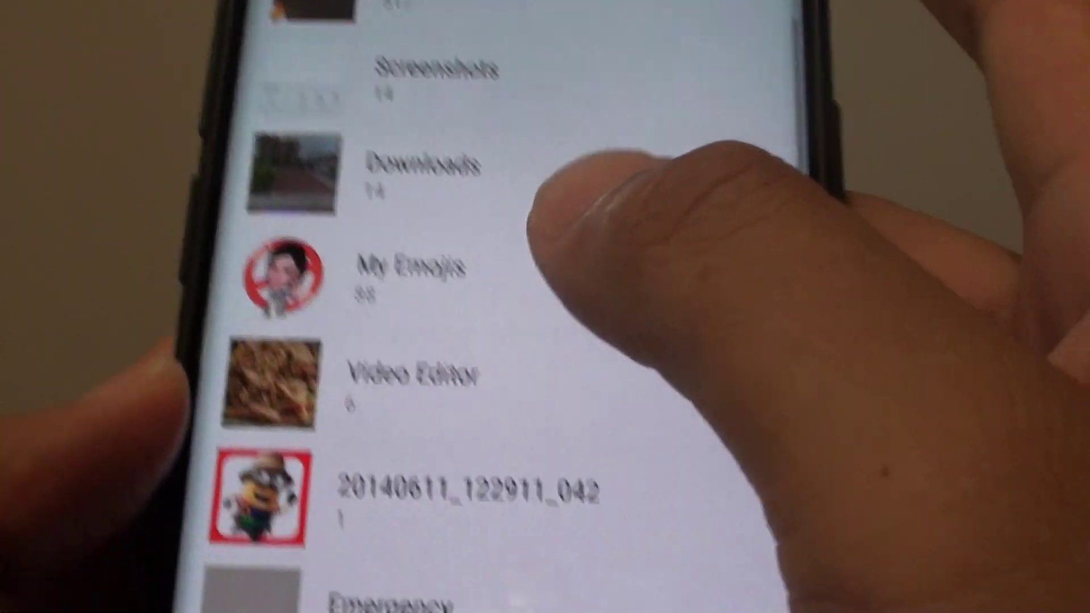
scroll(597, 341, "down", 6)
scroll(596, 341, "down", 4)
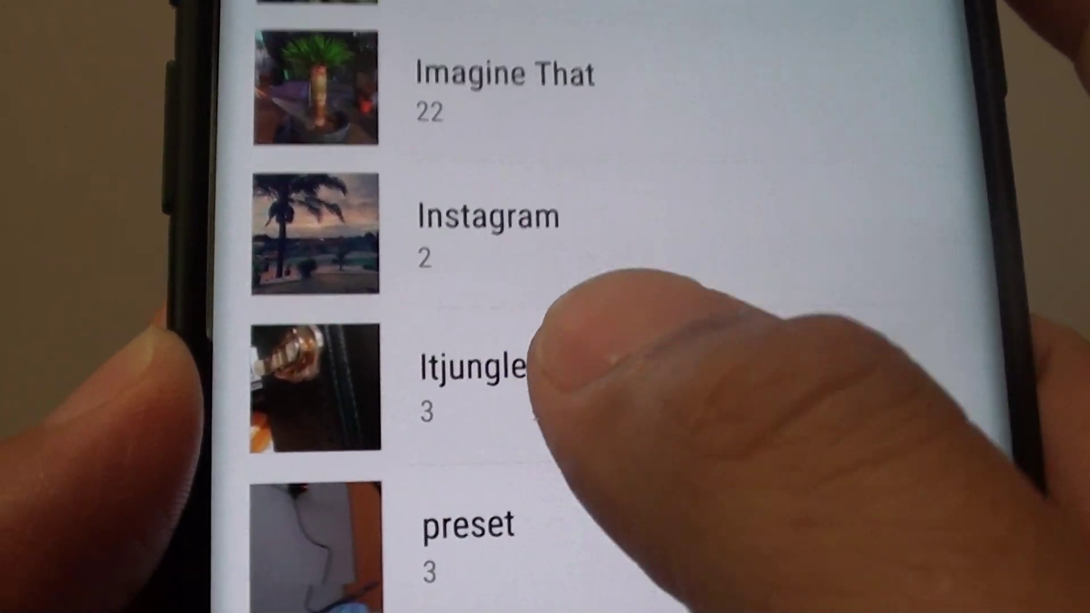
Choose Itjungles 2 as the destination album for the two photos
left_click(460, 328)
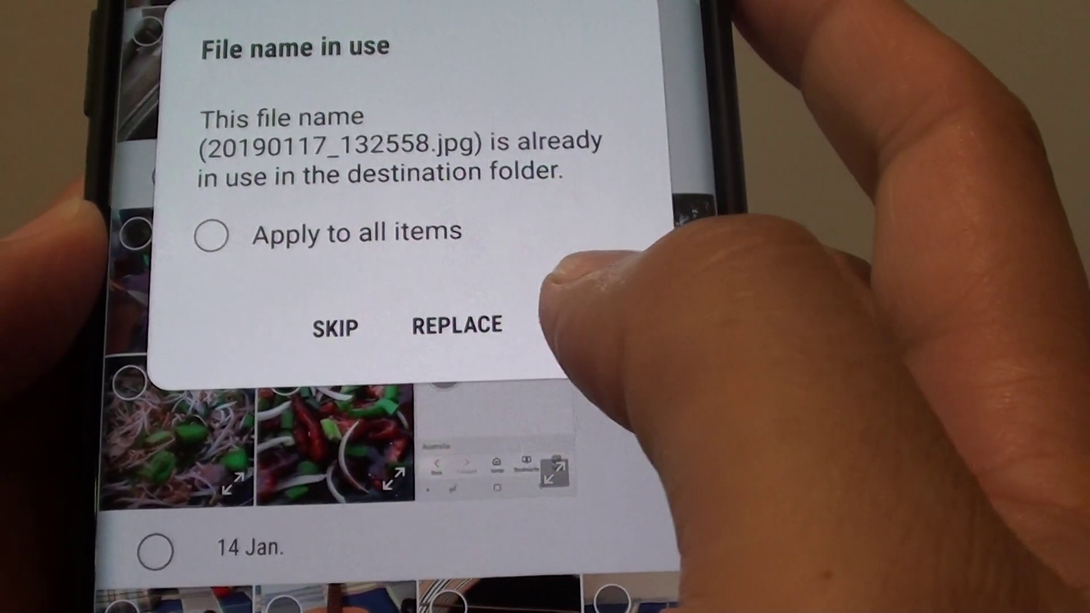
Resolve the file-name-in-use conflict with Rename to keep both photos
left_click(596, 316)
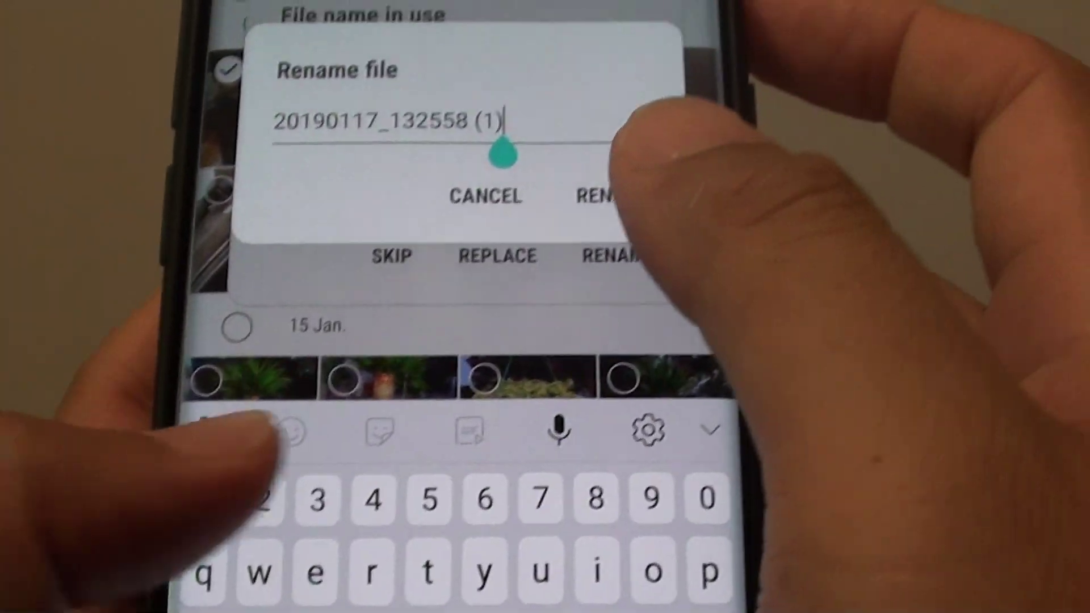
type("3")
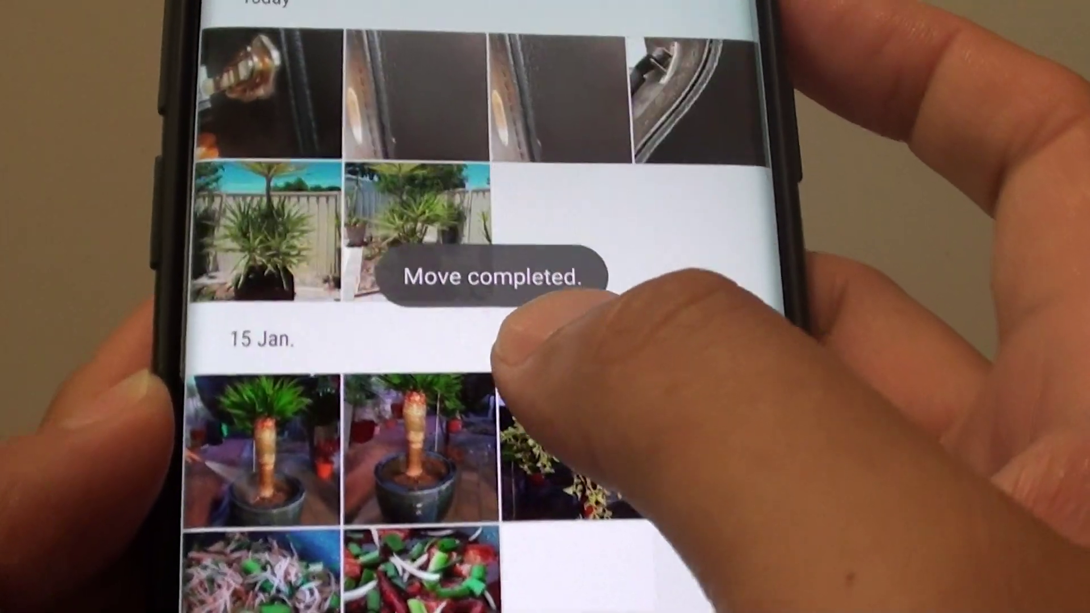
scroll(546, 384, "down", 5)
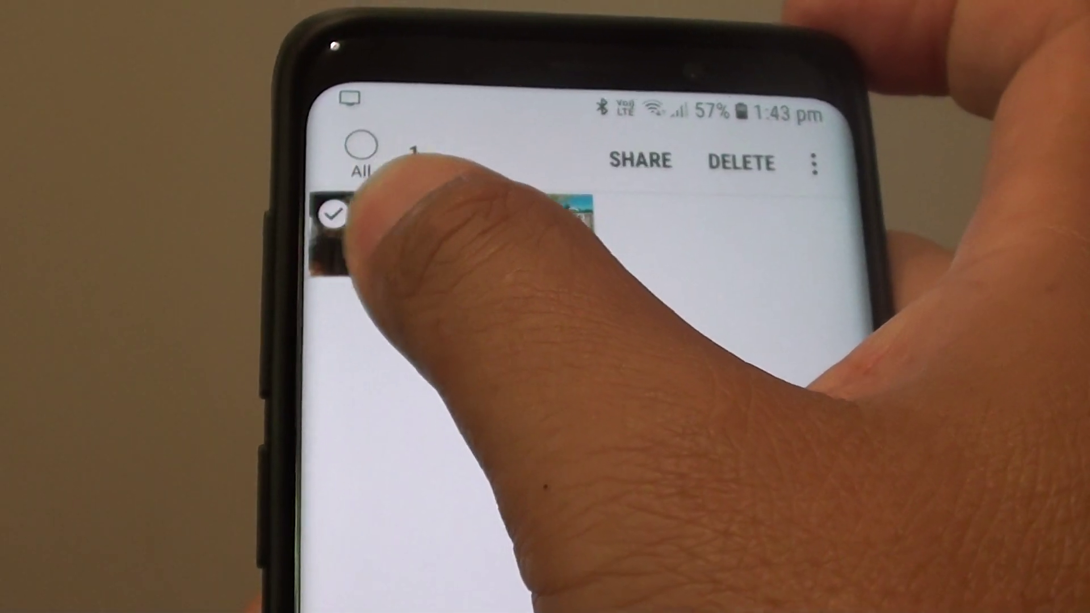
left_click(443, 222)
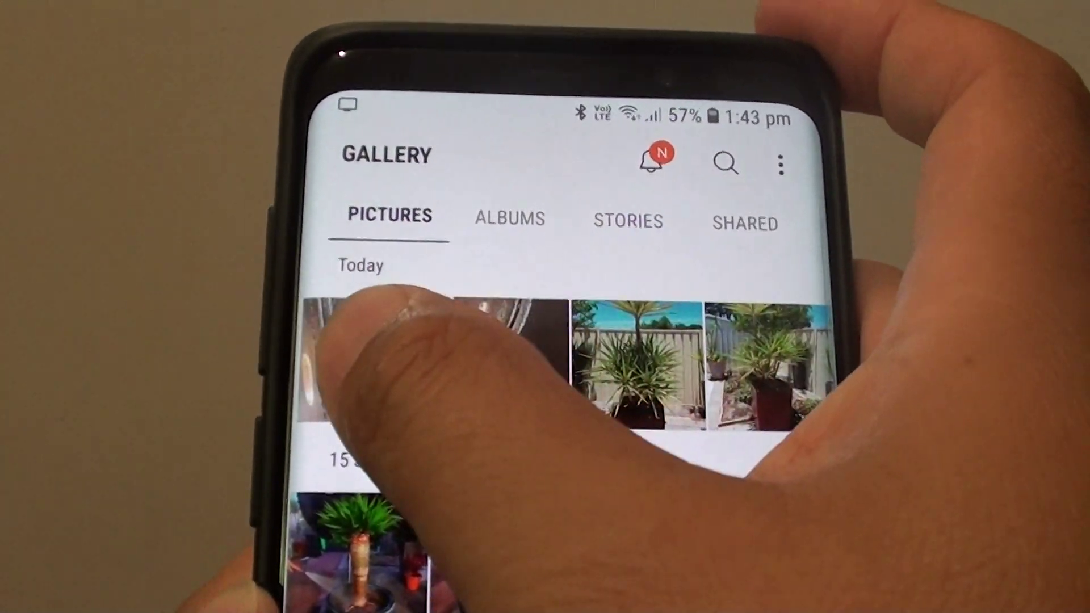
left_click(353, 341)
Add a second photo to the selection and move both into Itjungles 2
left_click(481, 340)
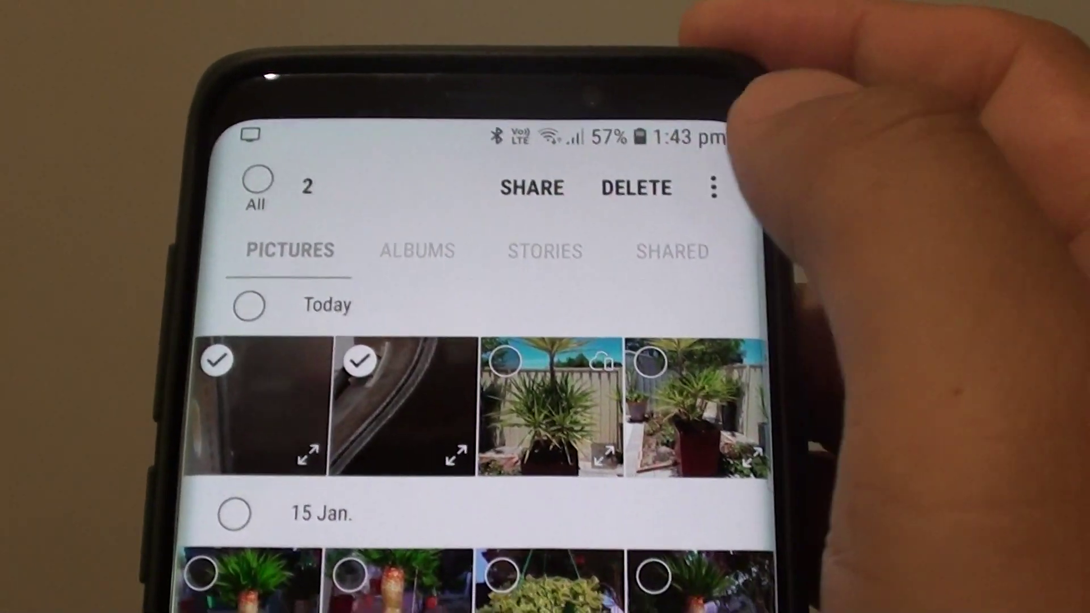
left_click(733, 142)
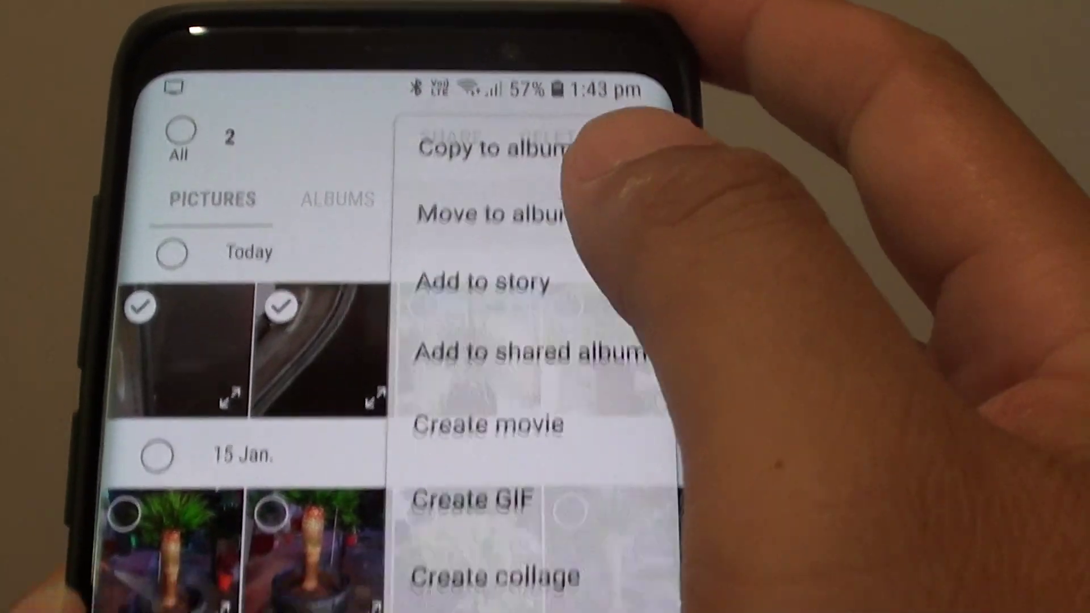
left_click(477, 260)
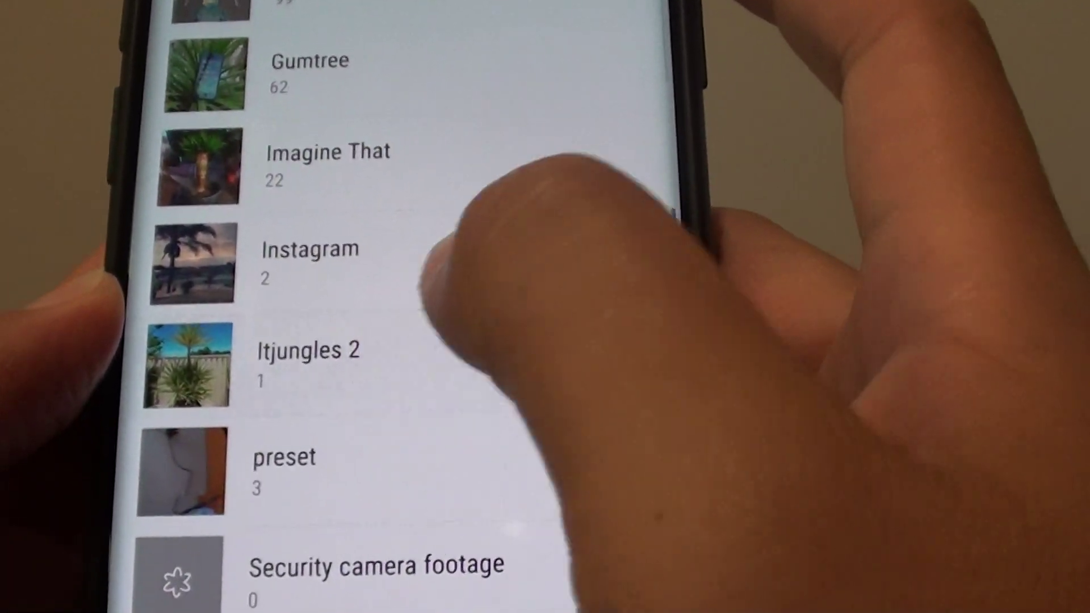
left_click(477, 340)
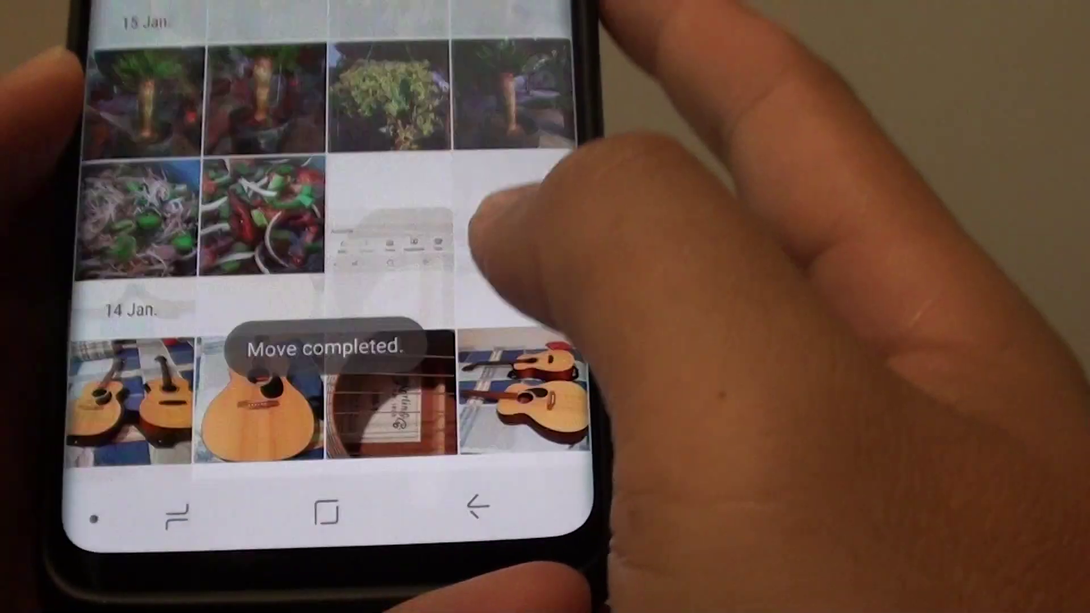
scroll(341, 256, "up", 3)
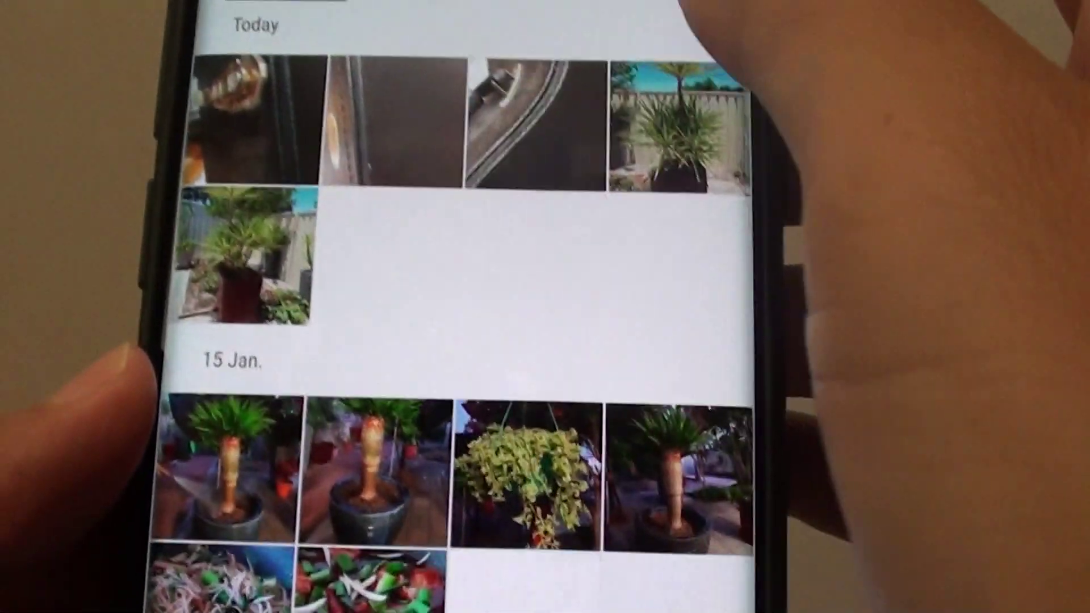
scroll(341, 255, "down", 3)
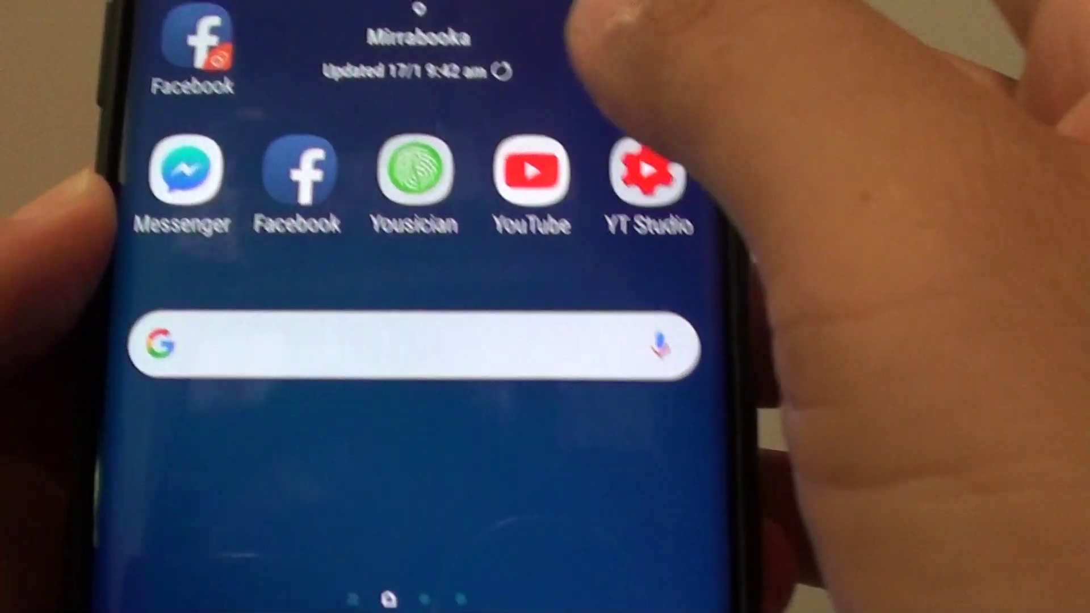
scroll(426, 307, "down", 5)
scroll(426, 307, "down", 3)
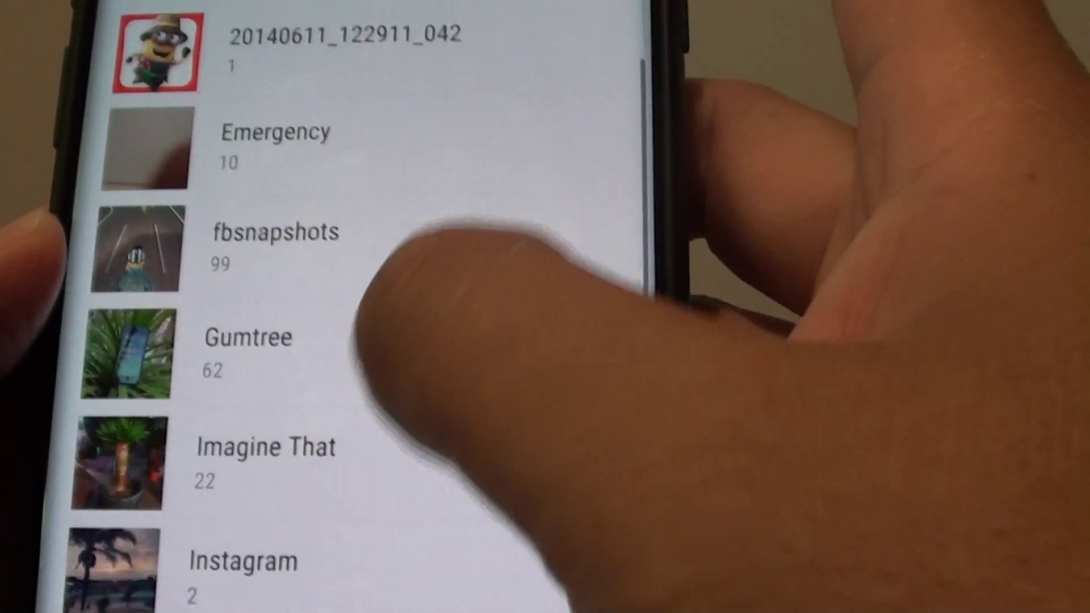